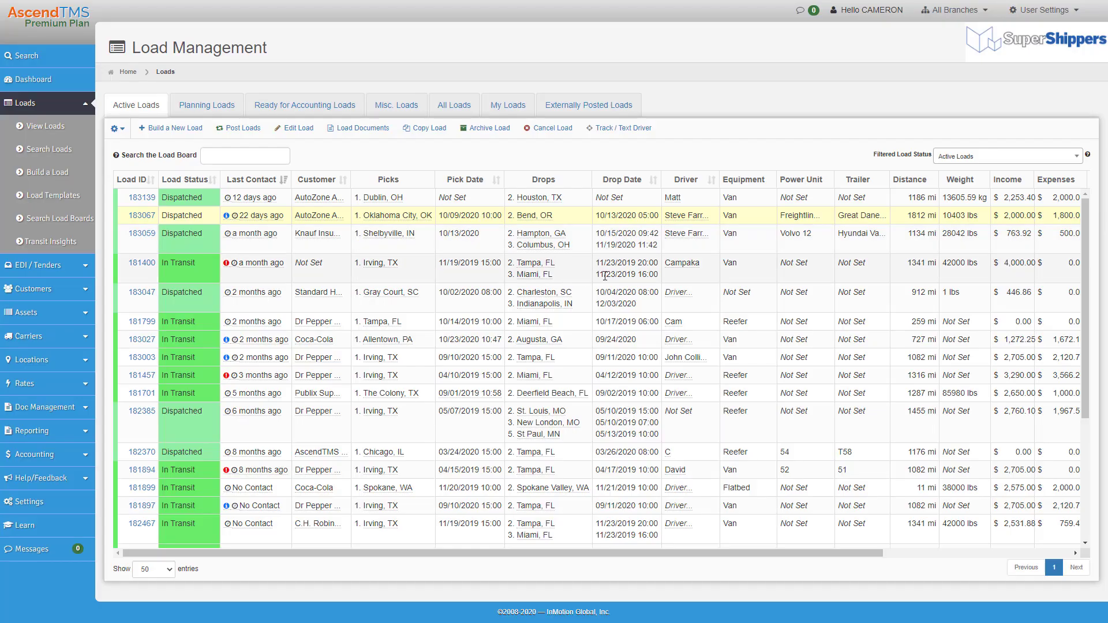
Step: Bring up the Load Shortcuts menu for load 181400 from its Active Loads row
click(579, 275)
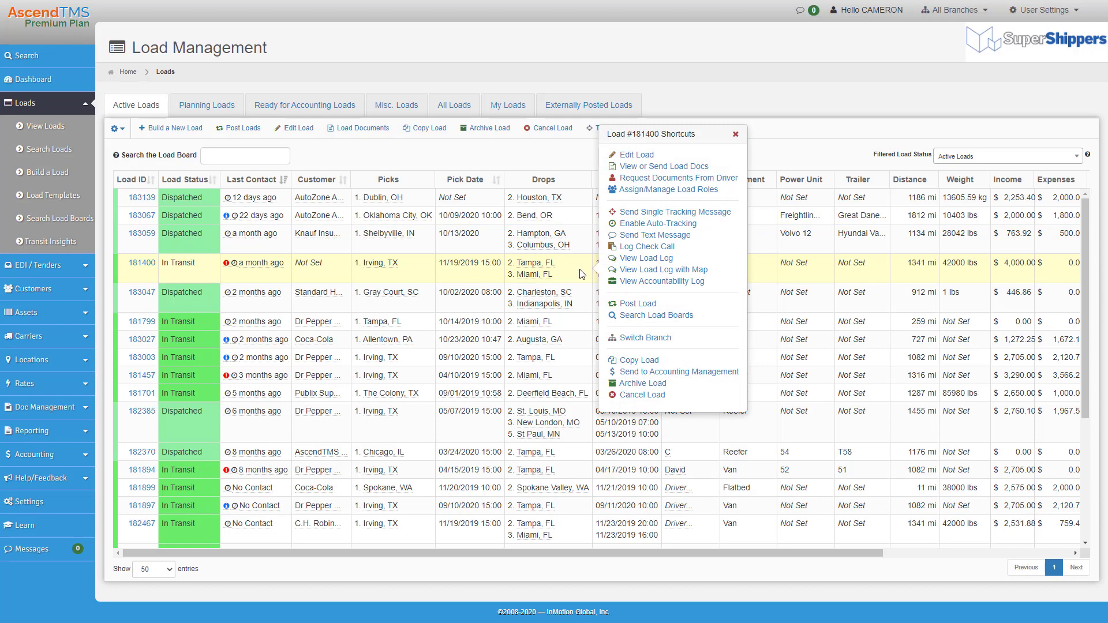
Step: Start a check call for load 181400 with the truck location set to Houston, TX, USA
click(643, 247)
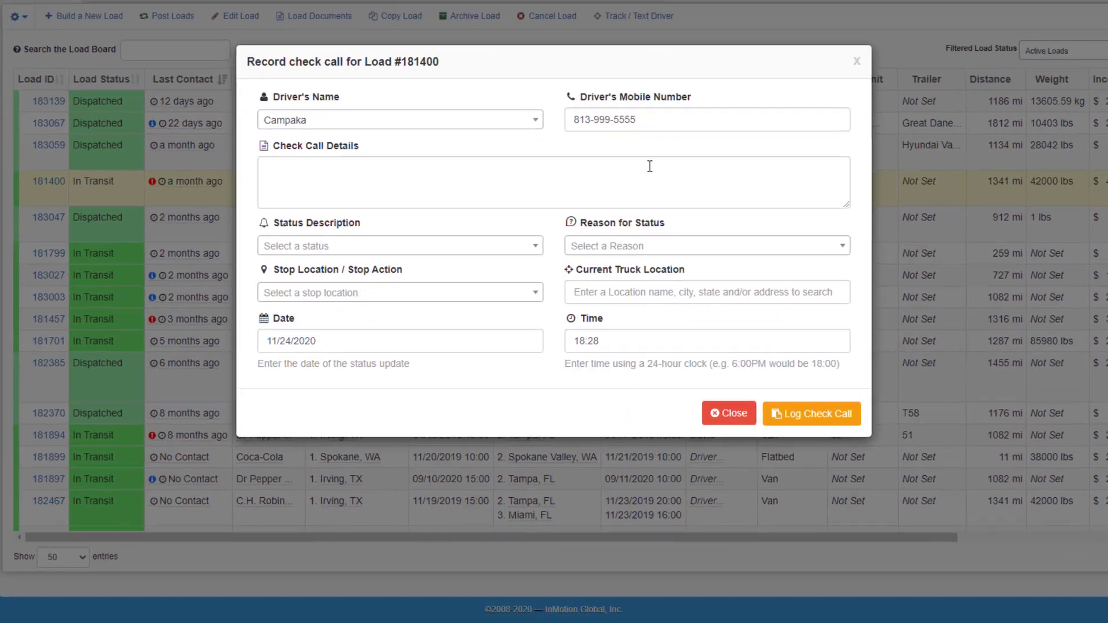
click(606, 284)
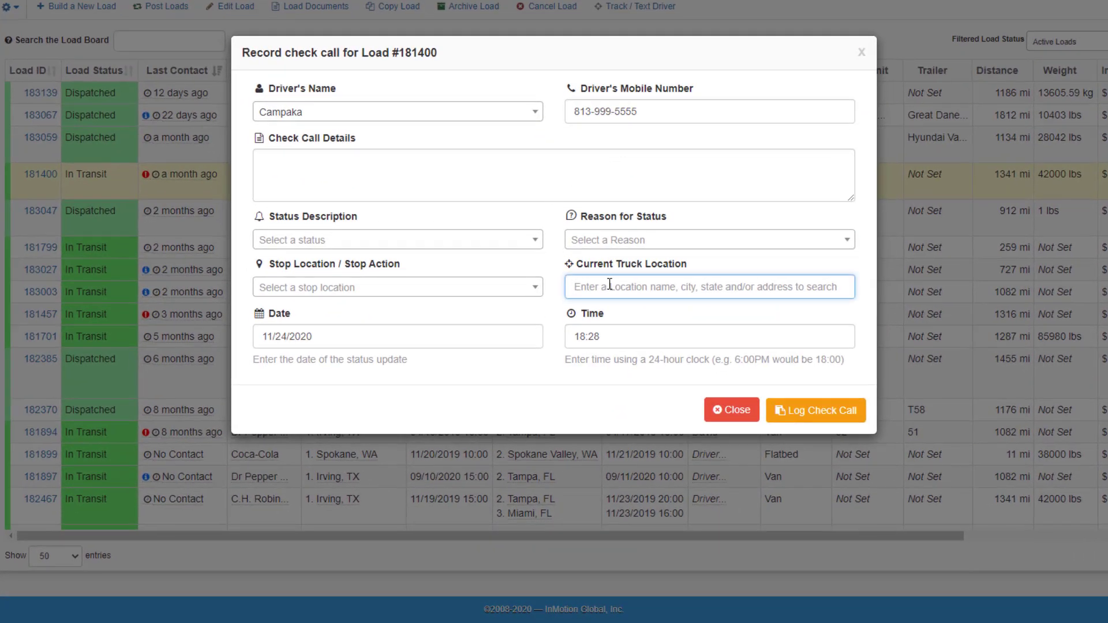
text(hous)
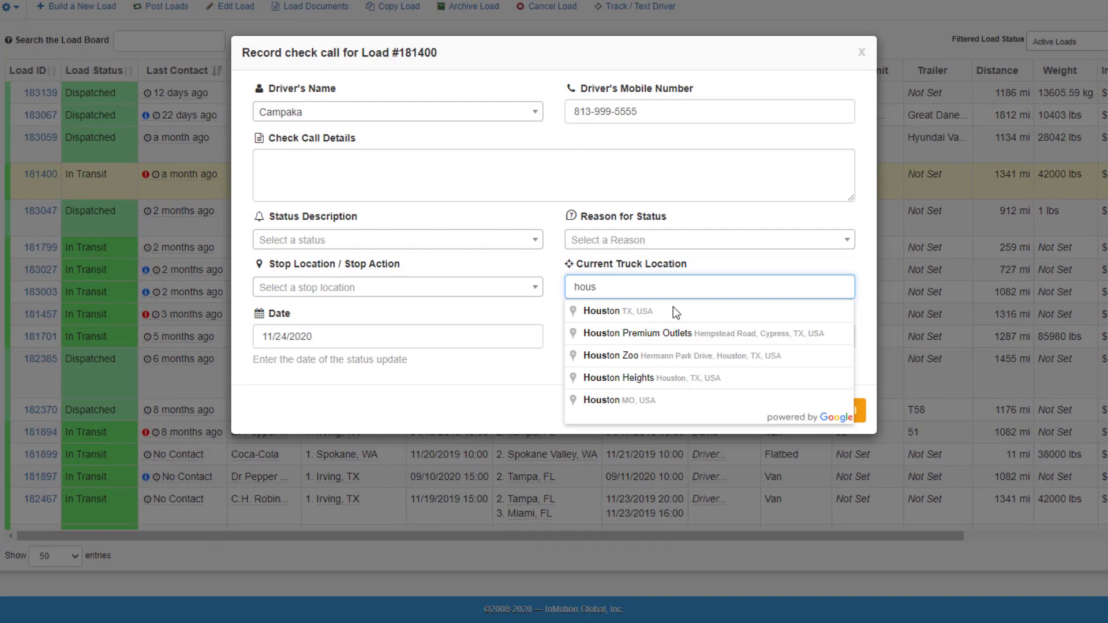
click(679, 312)
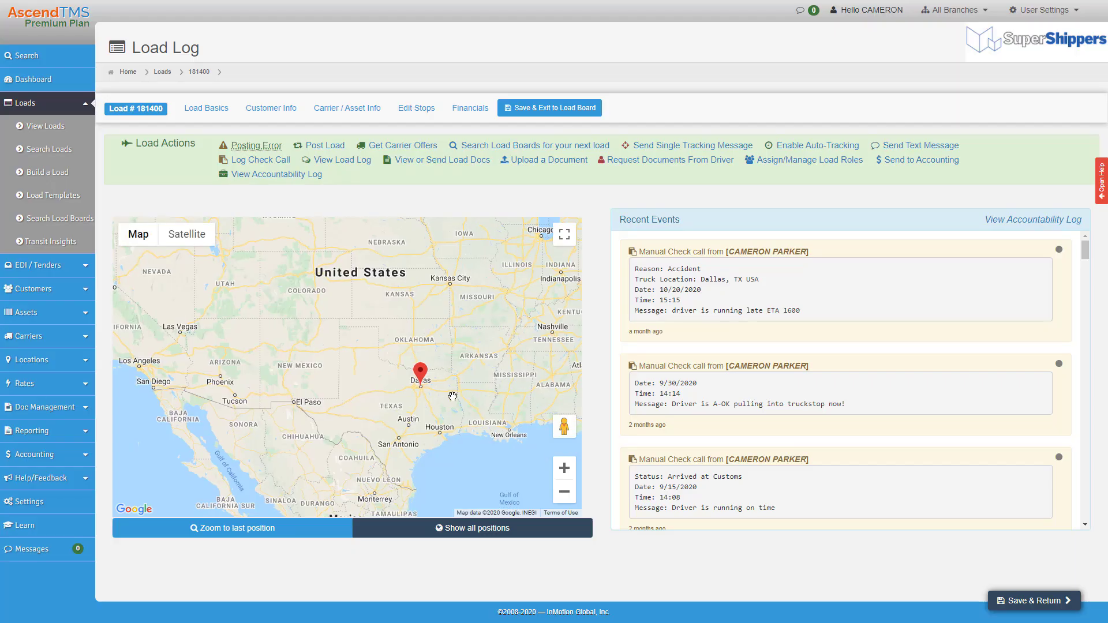
Step: Look through the Reason and Status dropdown options without logging the check call
scroll(453, 396, down, 2)
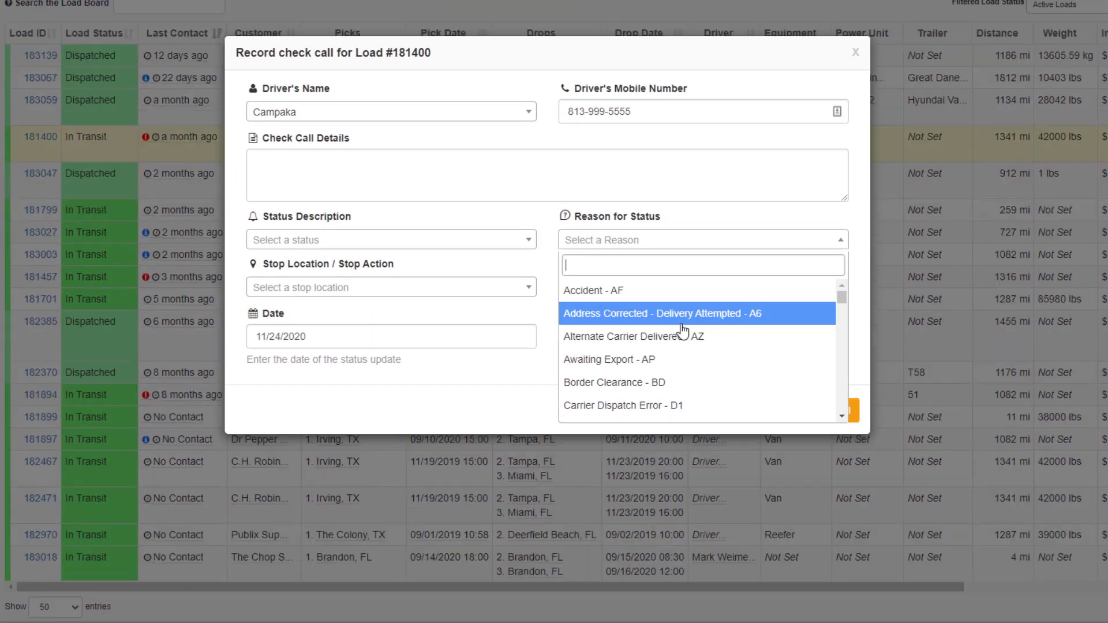
drag(842, 299, 842, 319)
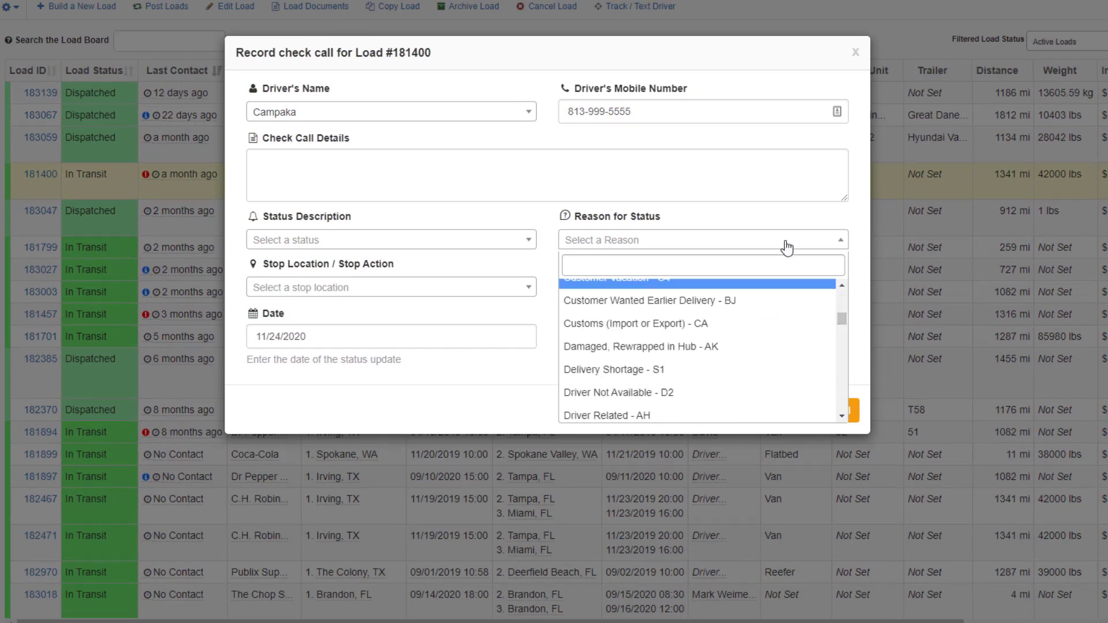
click(786, 244)
click(462, 239)
drag(530, 291, 532, 382)
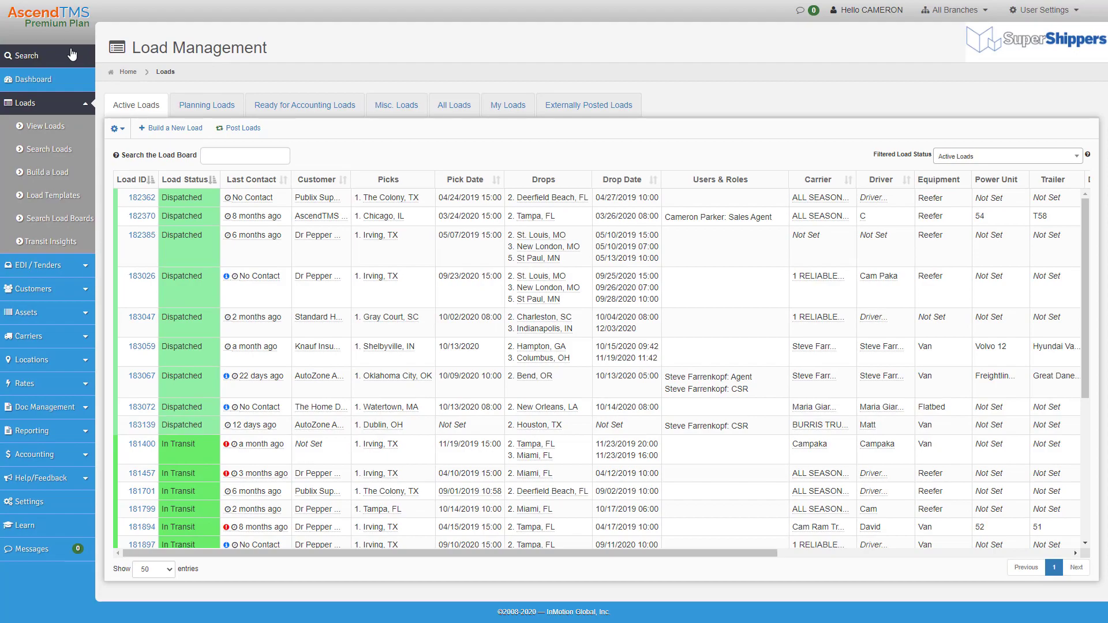
click(71, 55)
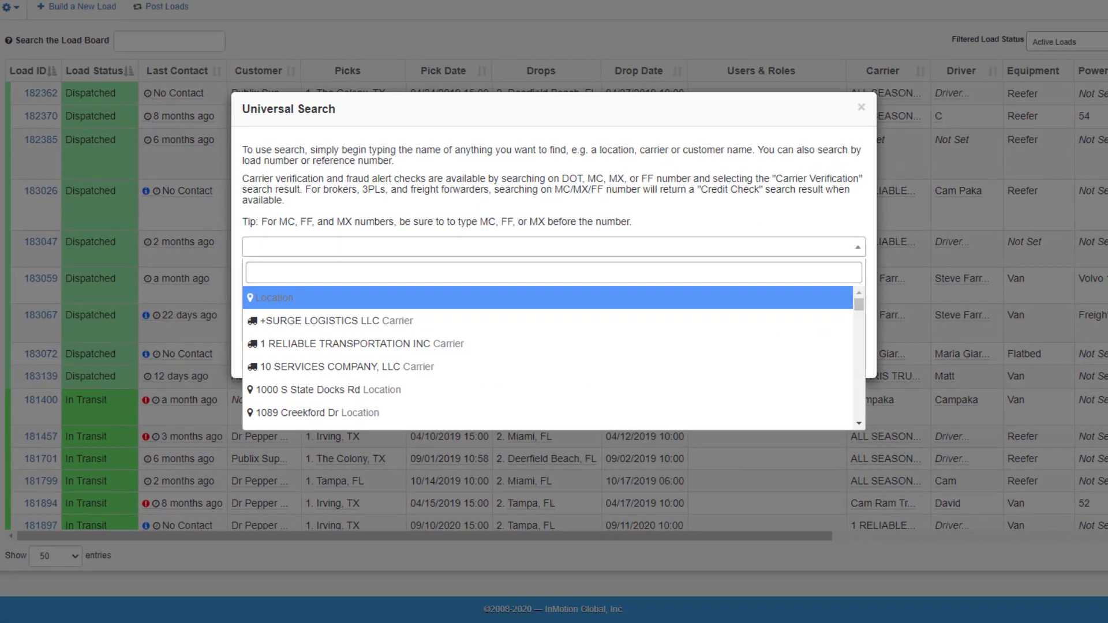
text(1000)
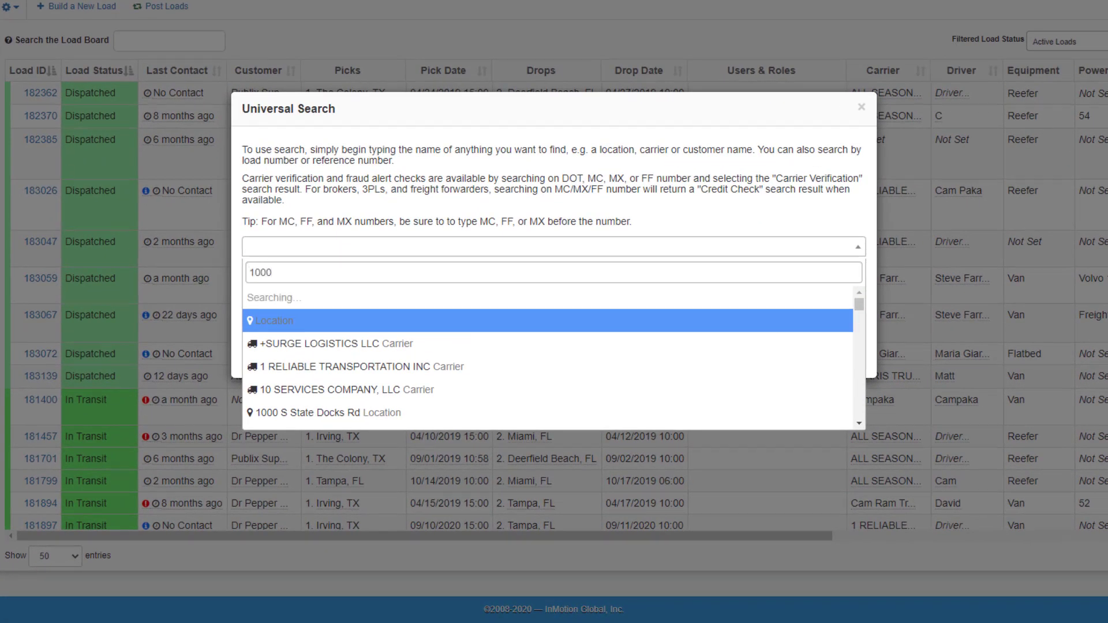
key(BackSpace)
key(BackSpace)
key(BackSpace)
key(BackSpace)
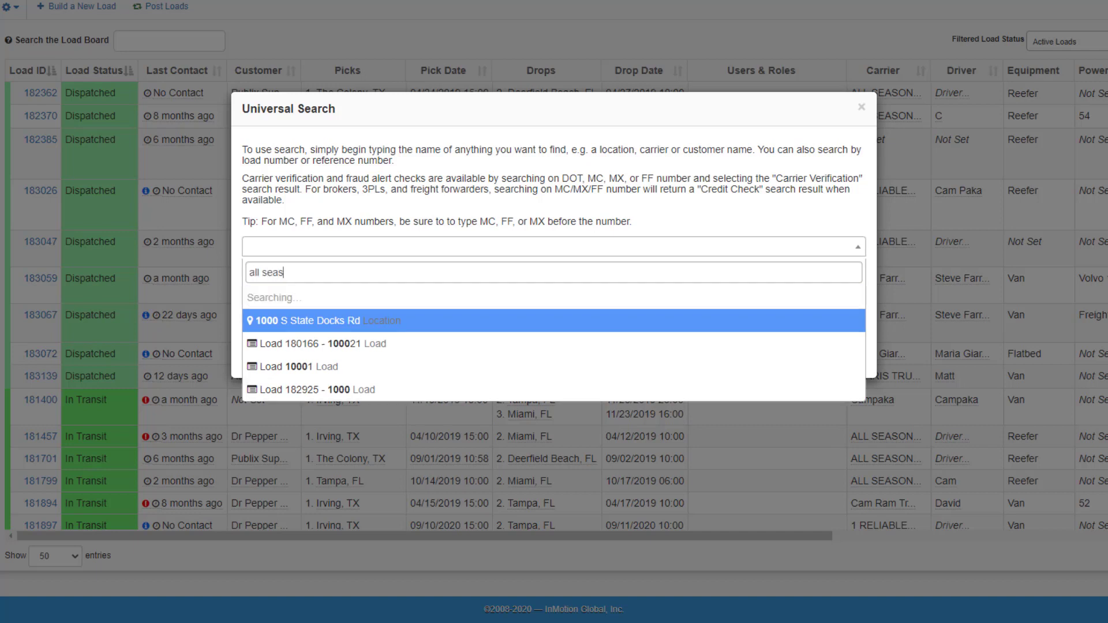
key(BackSpace)
key(BackSpace)
key(BackSpace)
key(BackSpace)
key(BackSpace)
key(BackSpace)
key(BackSpace)
key(BackSpace)
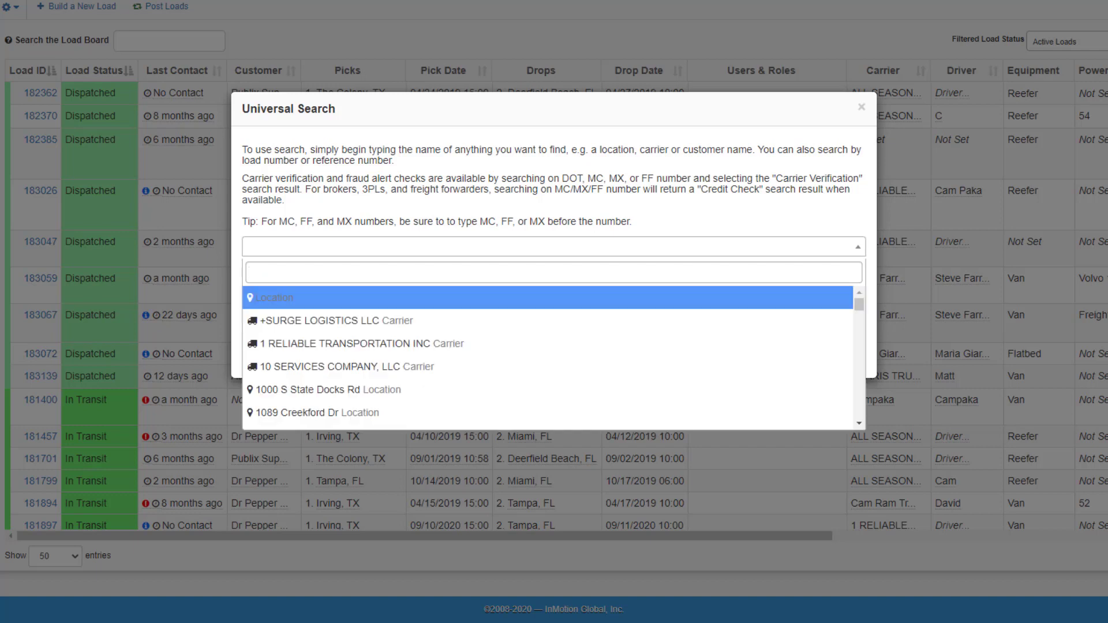
text(mc44)
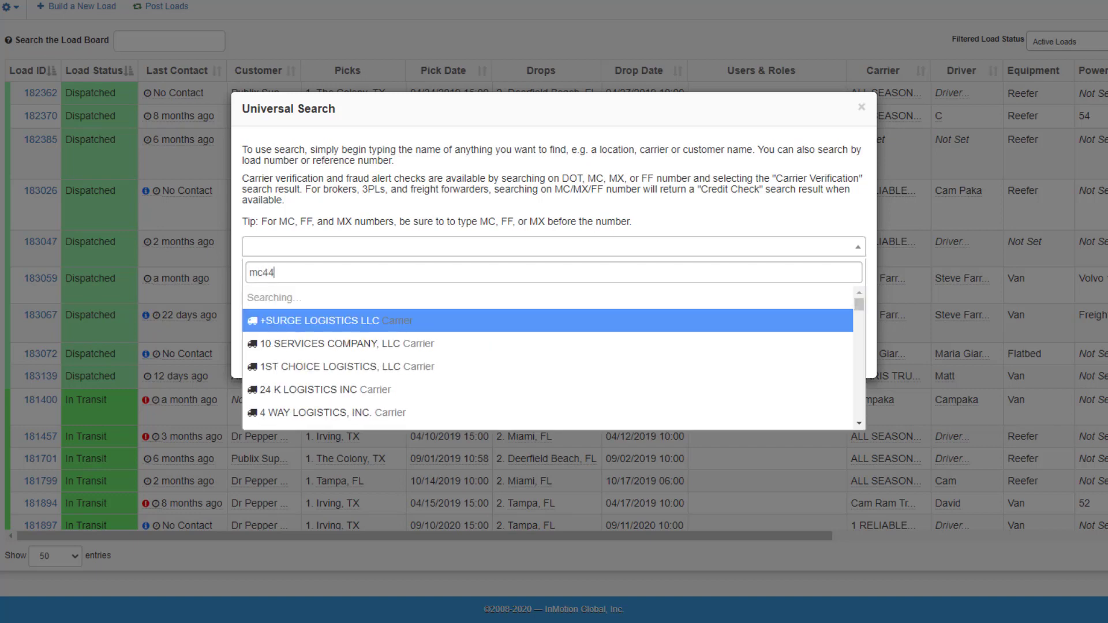
text(3556)
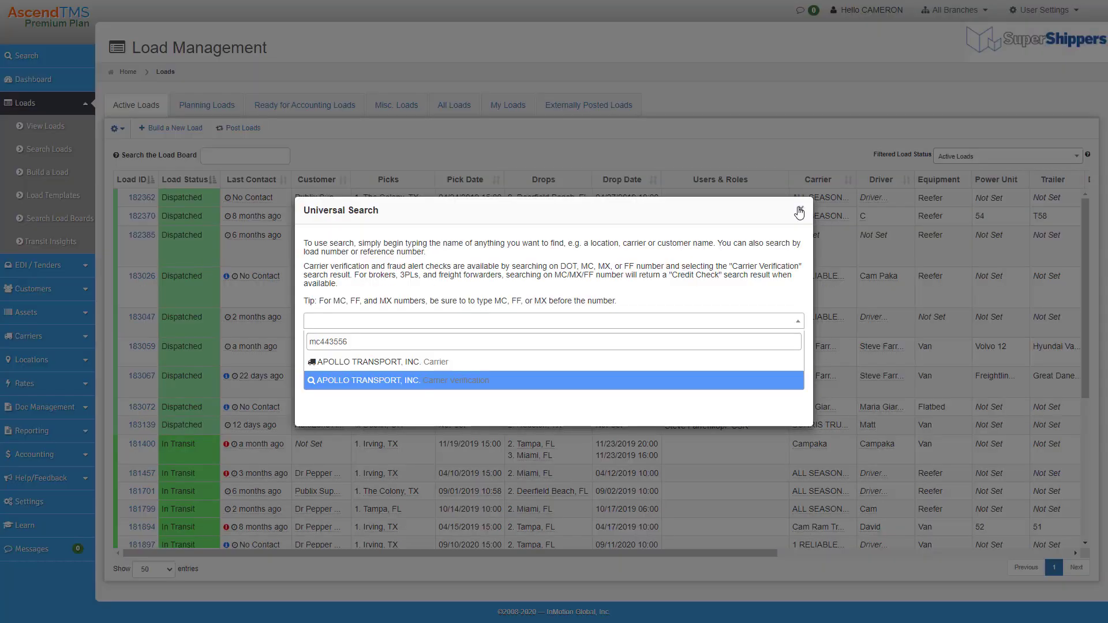
click(860, 107)
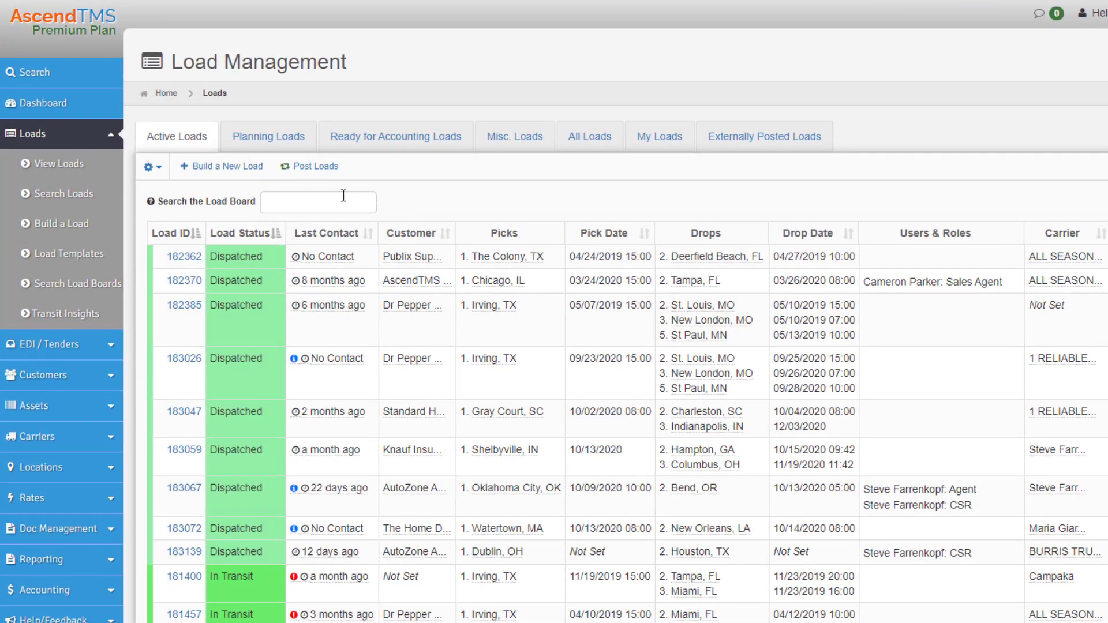
Step: Search the load board for david across all loads, then change the search to power unit 52
click(338, 202)
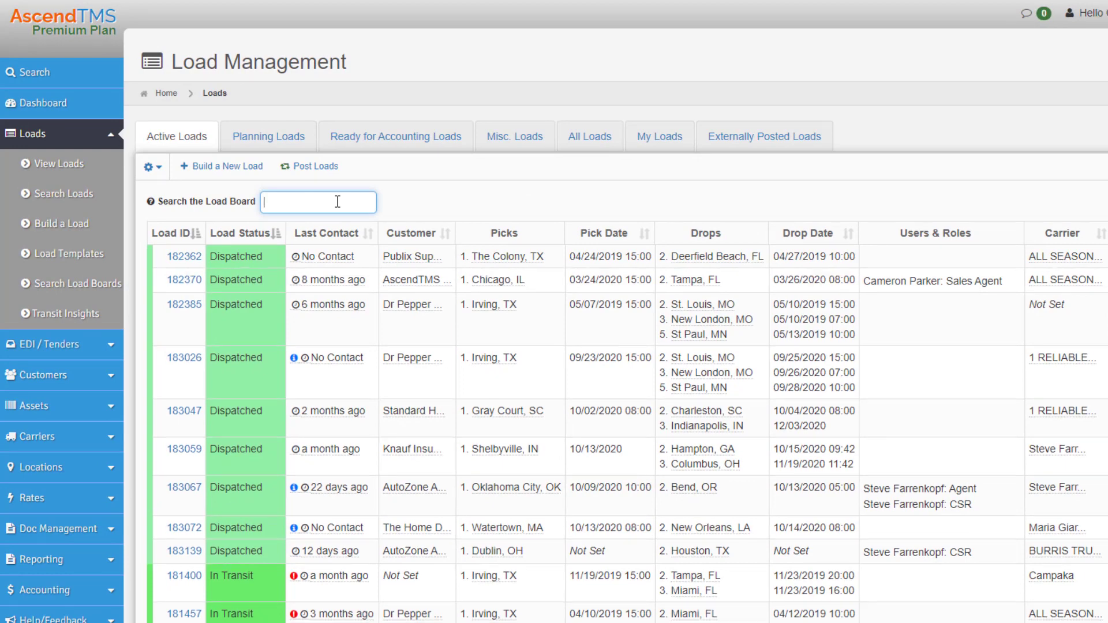
key(Return)
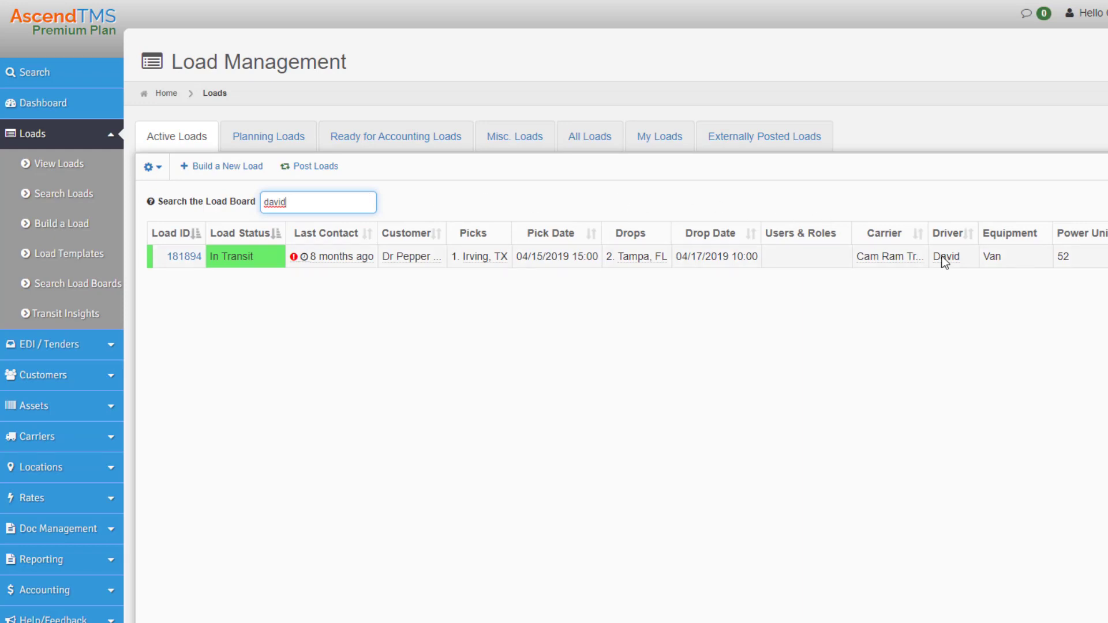
click(603, 142)
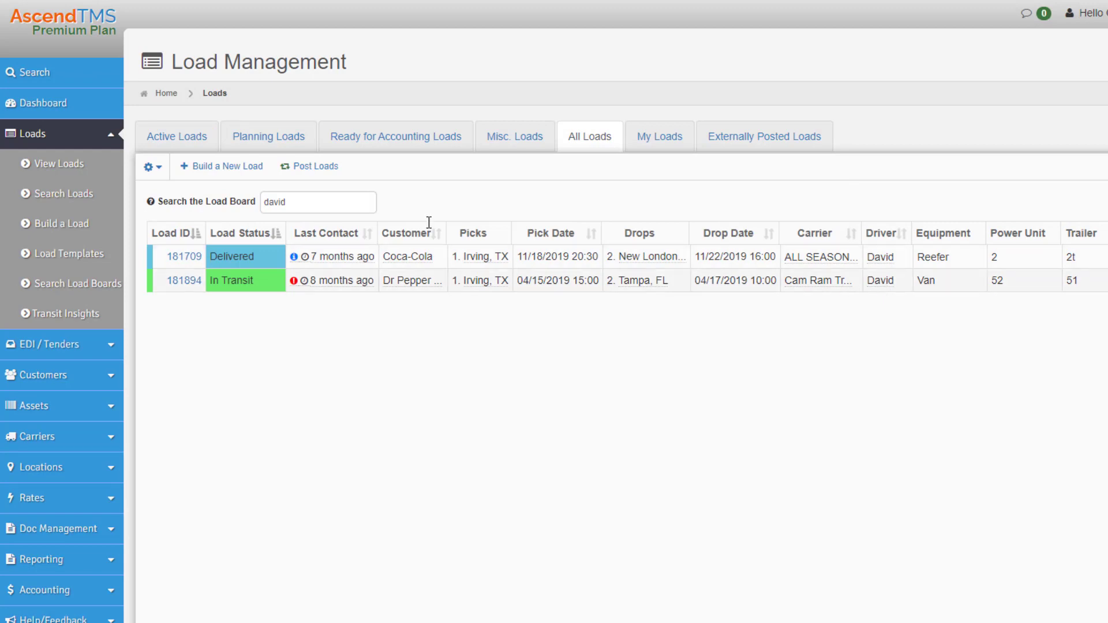
drag(338, 202, 199, 204)
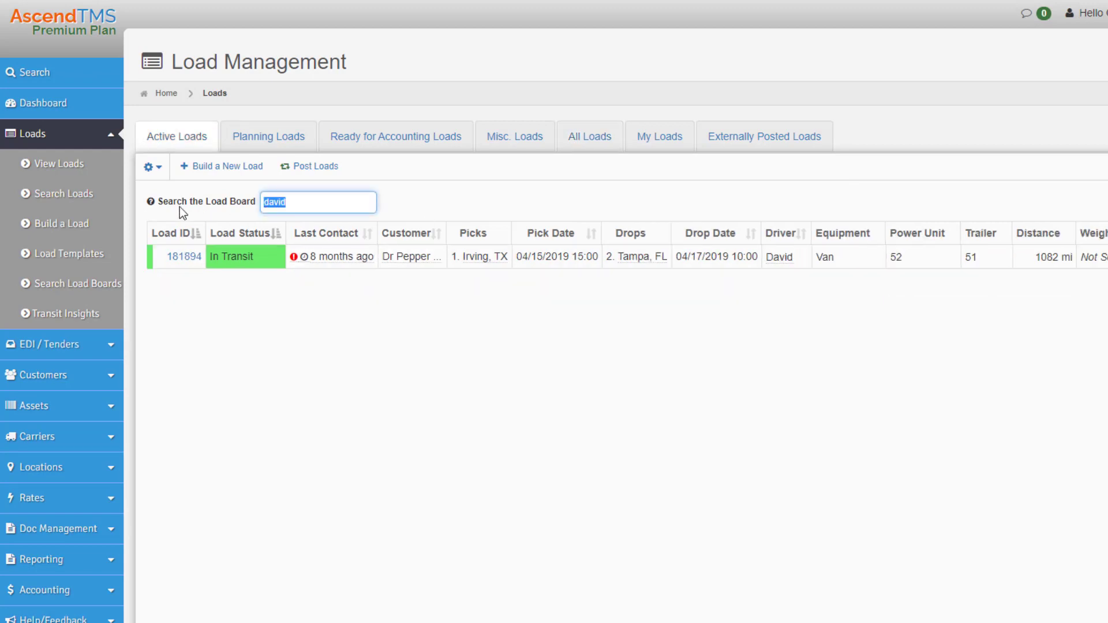
text(52)
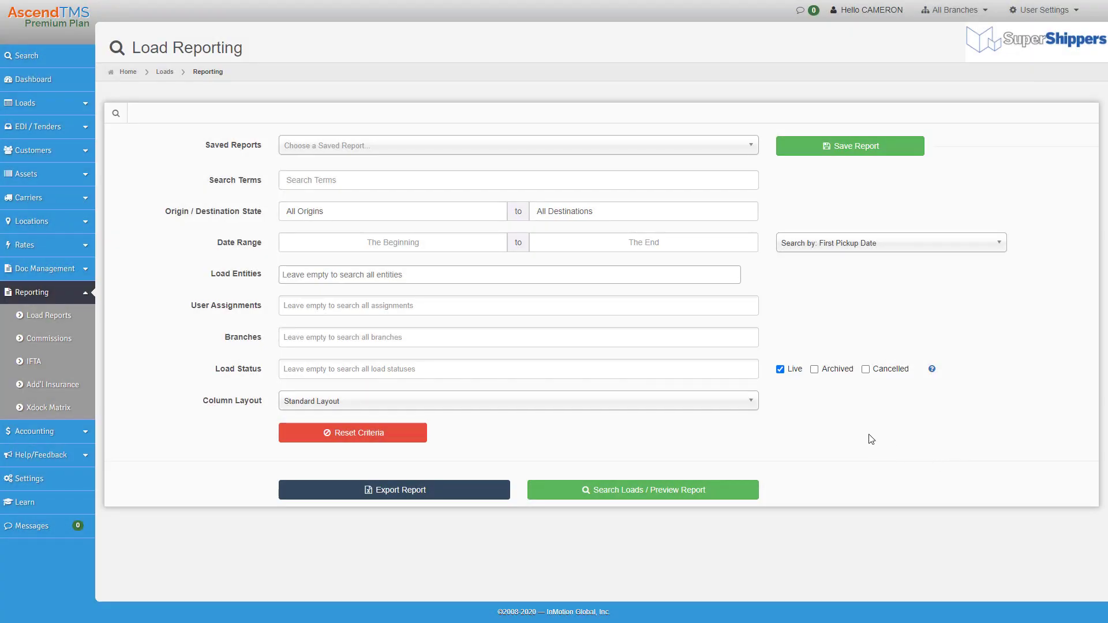
Step: Run the load report filtered to customer Dr Pepper Dallas-Fort Worth
click(356, 271)
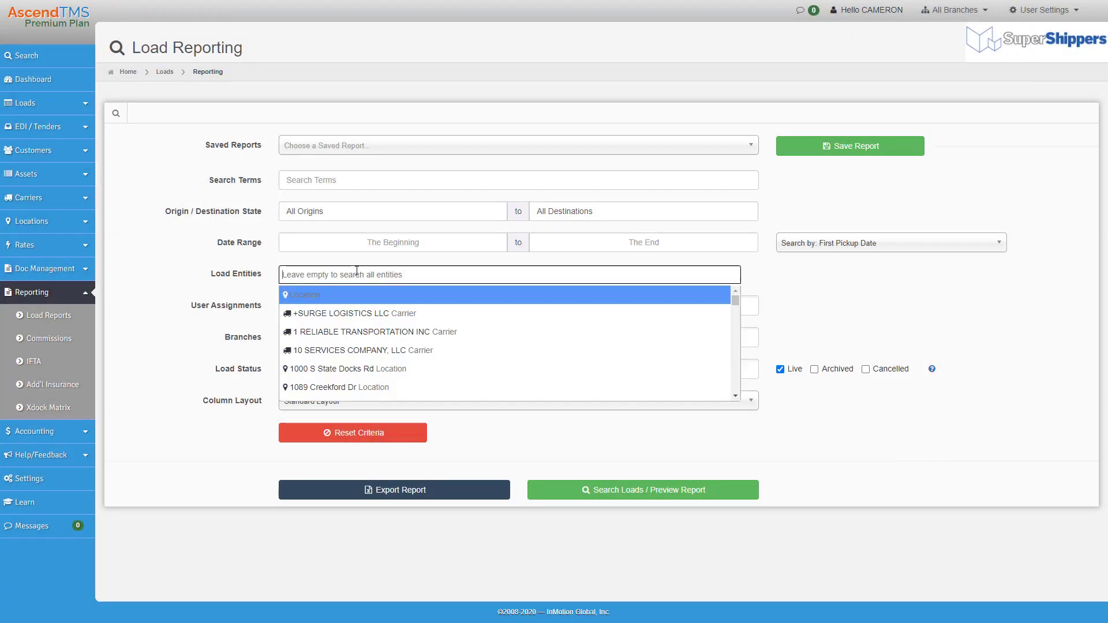
text(dr p)
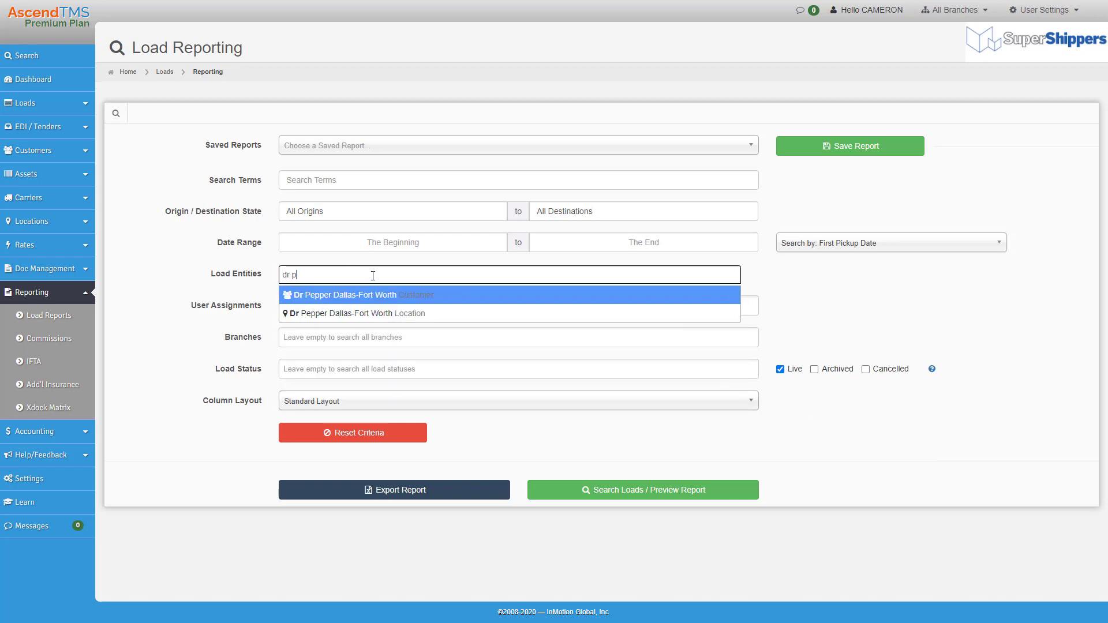
click(365, 296)
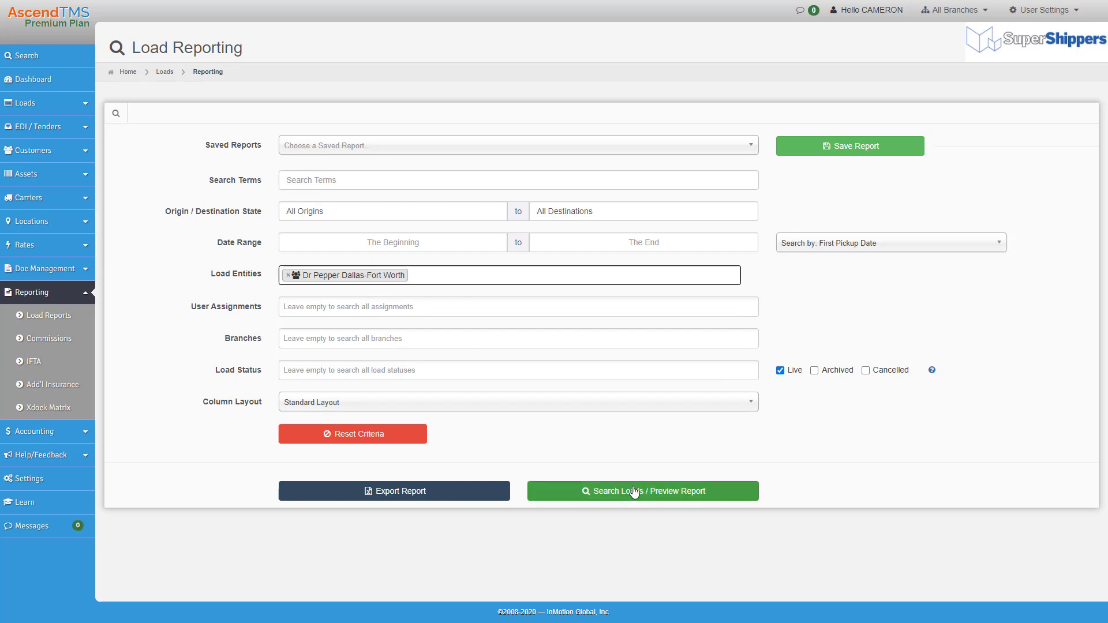
click(594, 491)
scroll(604, 508, down, 3)
scroll(606, 511, down, 3)
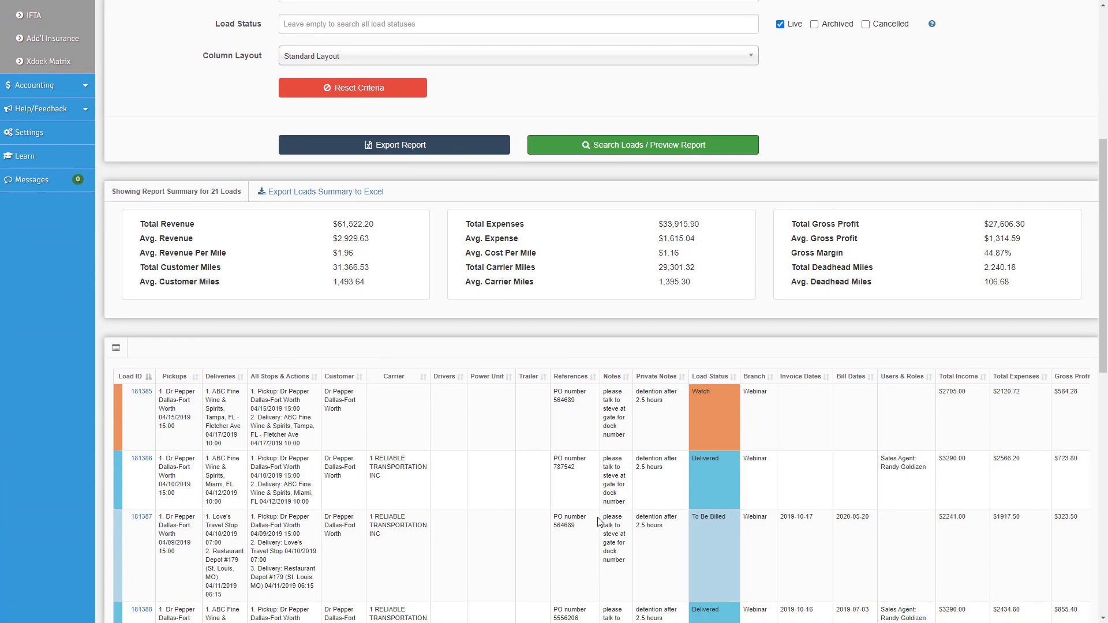
scroll(599, 521, up, 5)
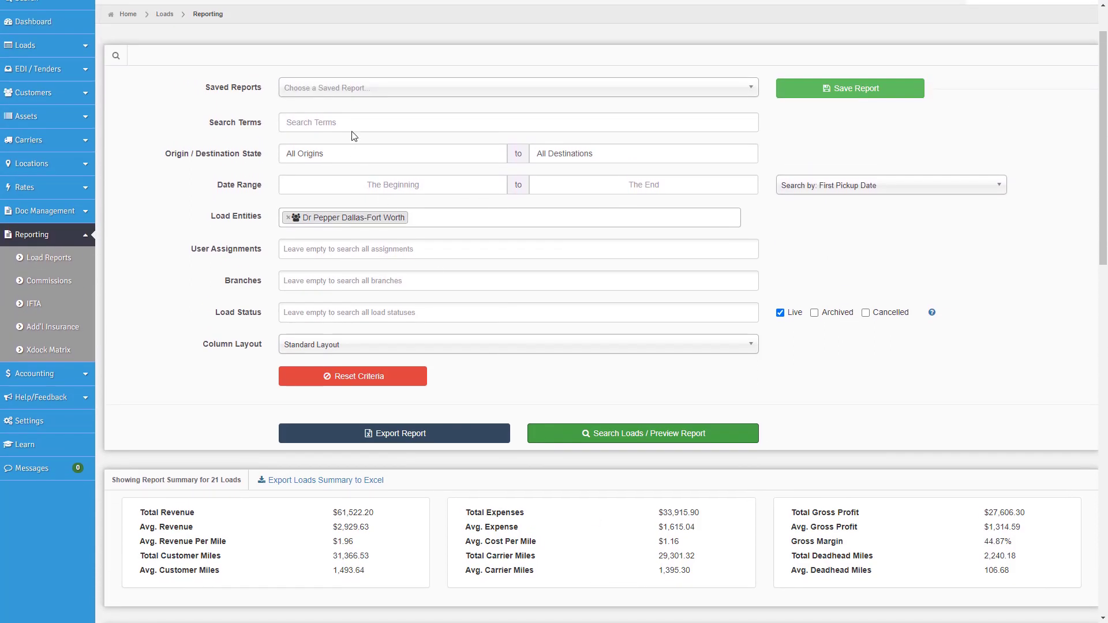
Step: Narrow the report by pasting the PO number into Search Terms and rerunning it
click(352, 129)
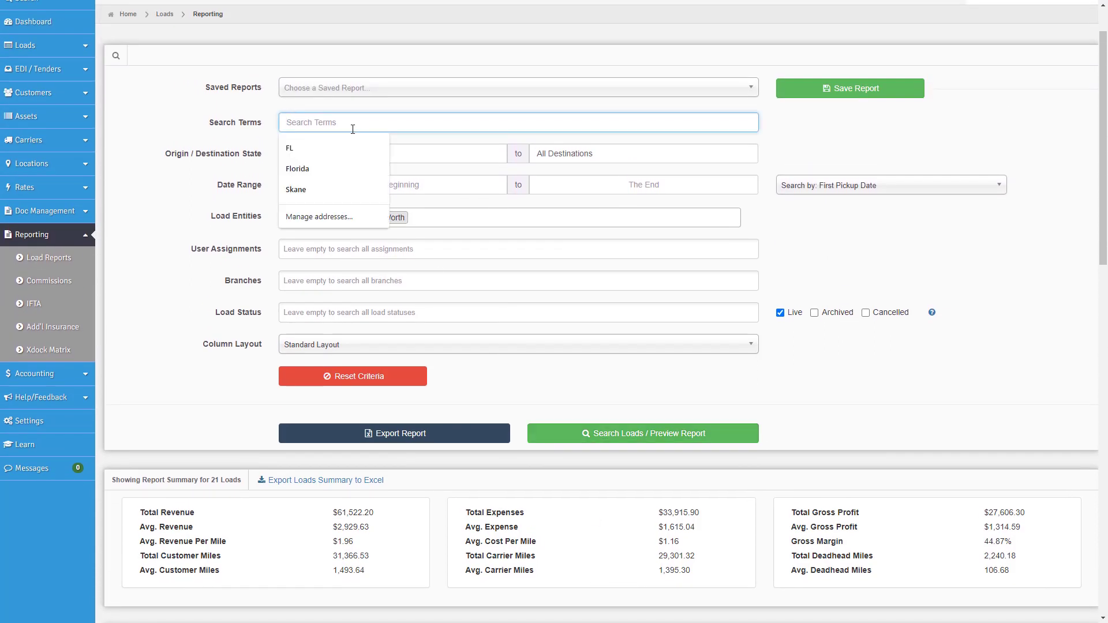
text(859423235)
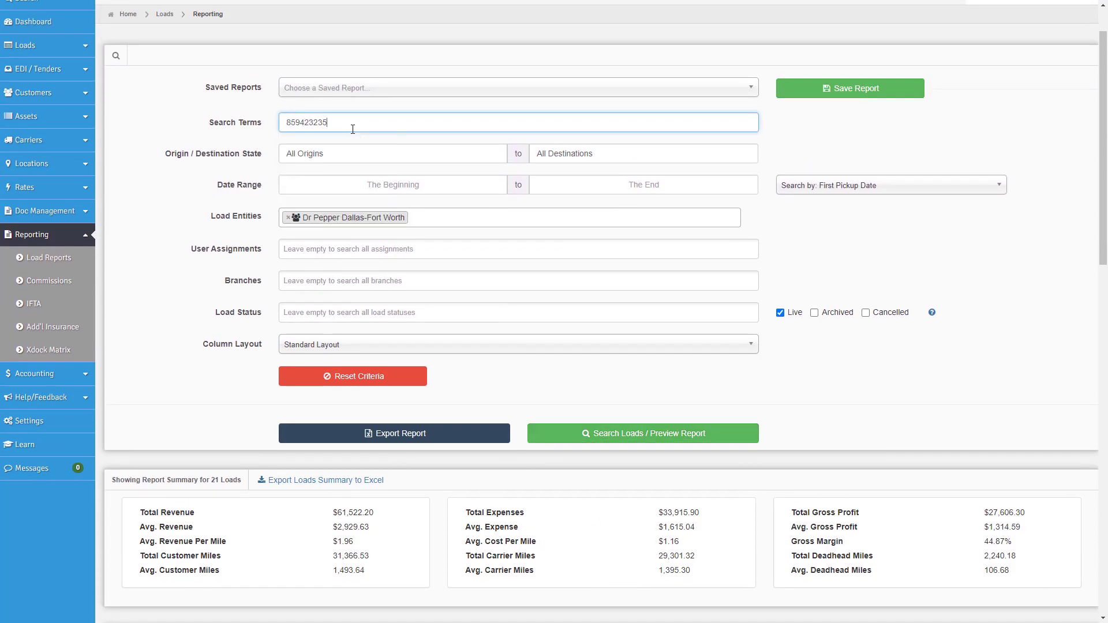
click(605, 441)
scroll(399, 465, down, 3)
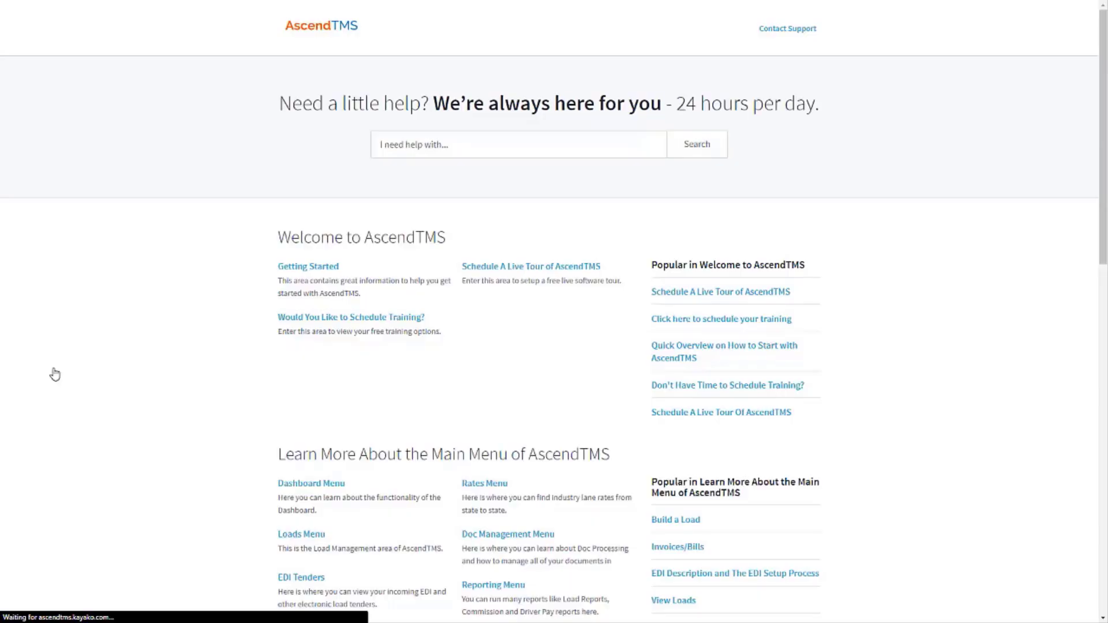
Step: Go from Getting Started through the quick overview article to the Build a Load help article
scroll(240, 316, down, 5)
scroll(288, 242, up, 2)
click(307, 93)
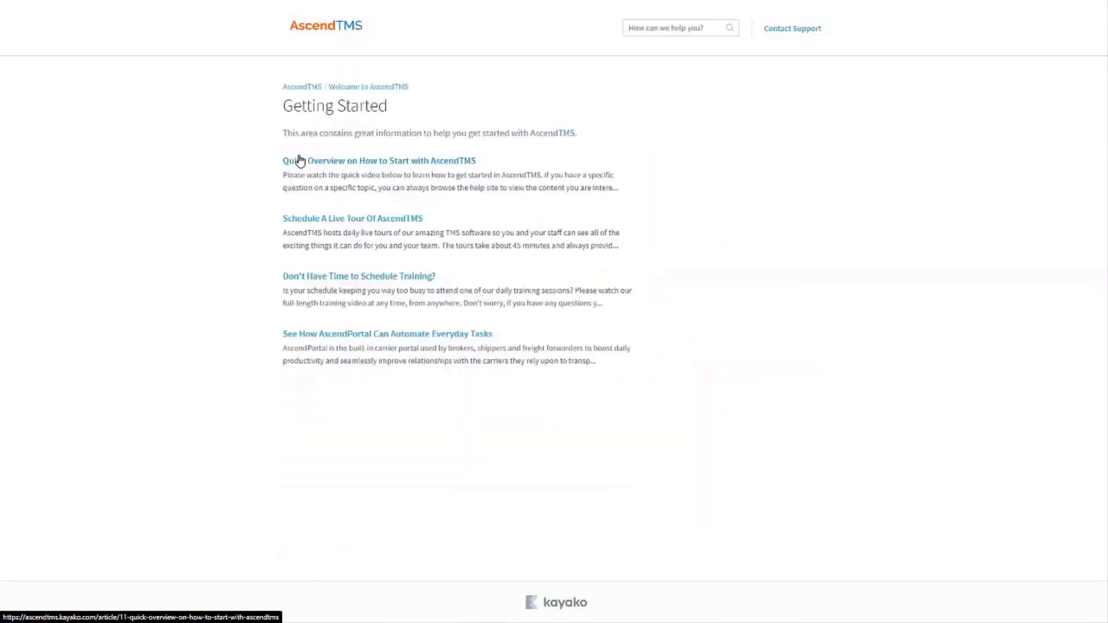
click(300, 160)
click(308, 476)
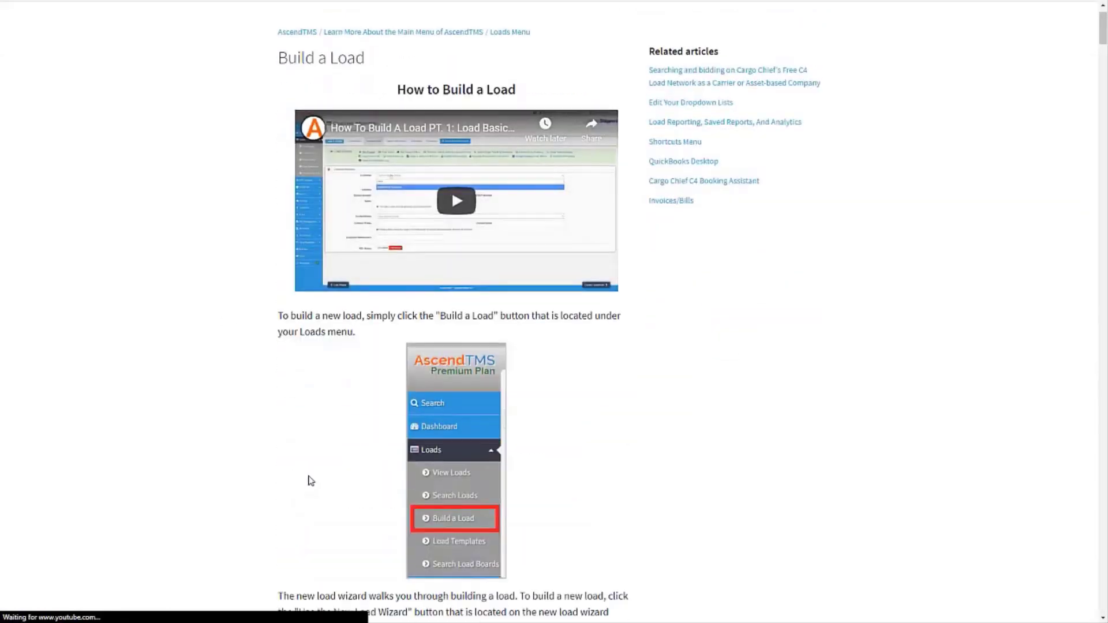
Step: Play the article's Part 2 Editing Stops video
scroll(310, 479, down, 15)
scroll(310, 478, down, 20)
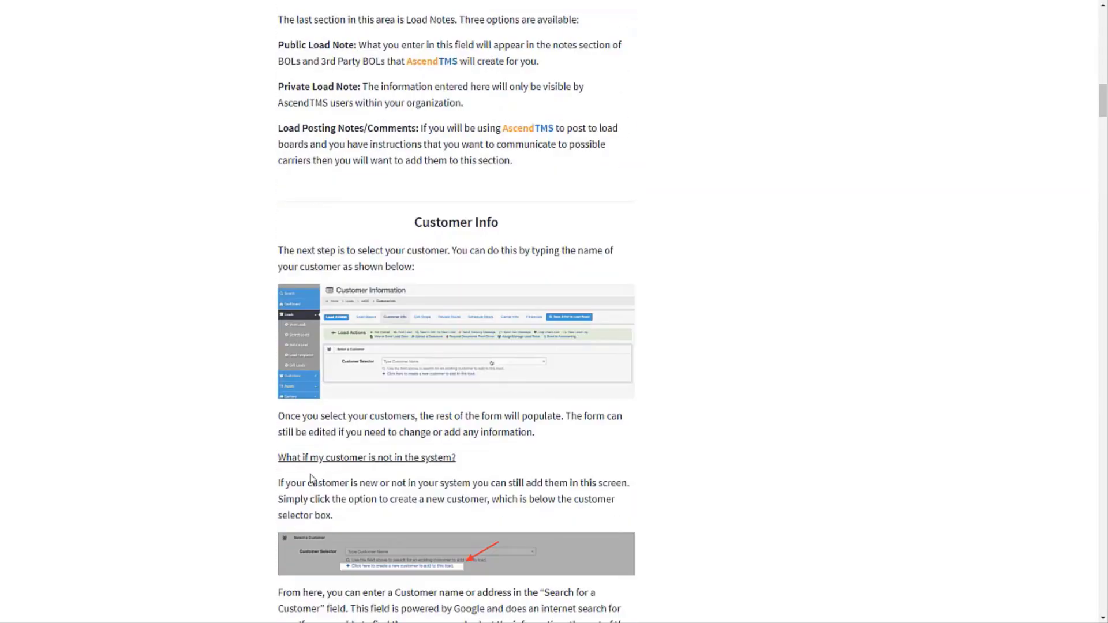
scroll(310, 479, down, 10)
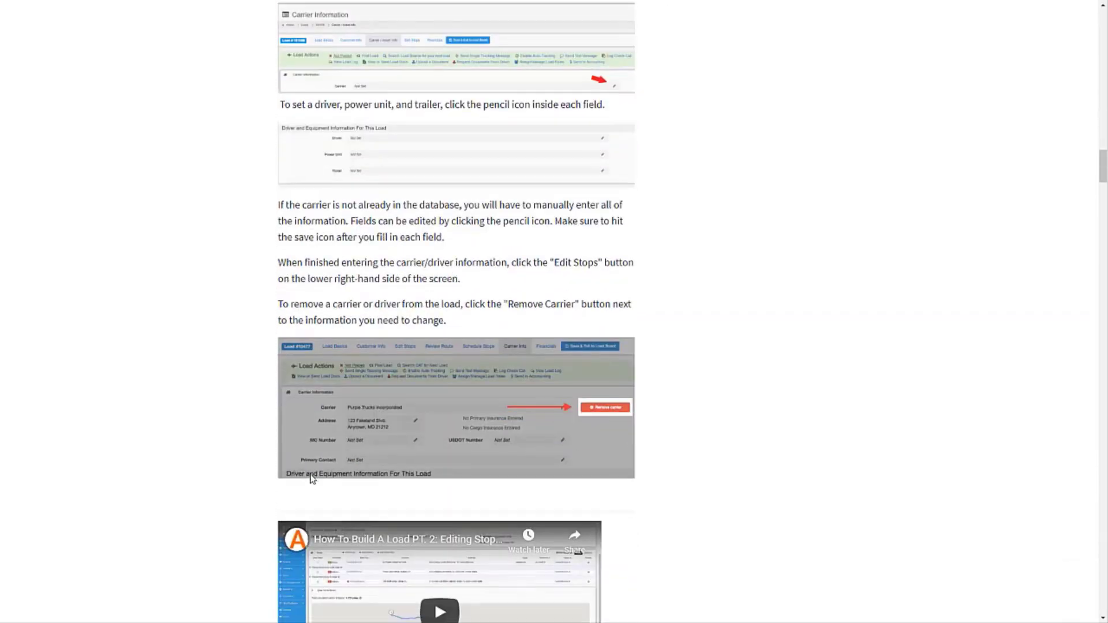
click(450, 456)
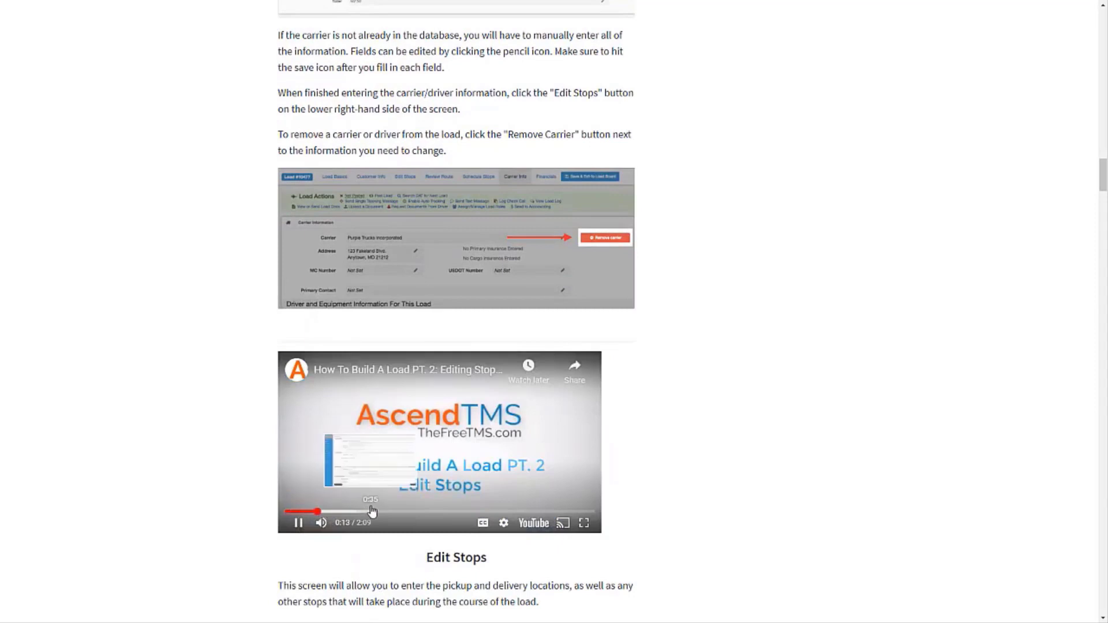